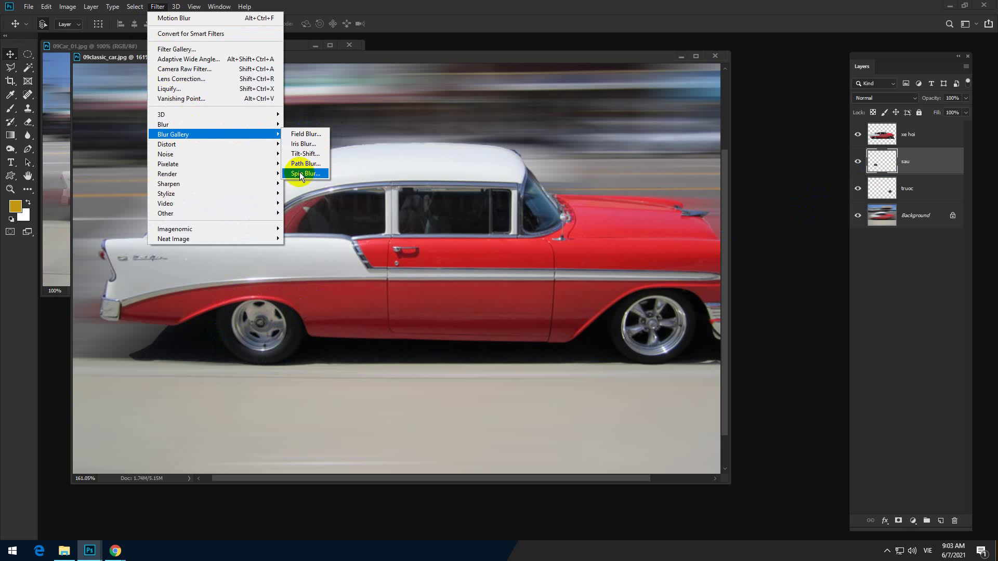
- Try a Spin Blur on the sau layer, centring the blur ring on the rear wheel and shrinking it to the tyre
left_click(304, 173)
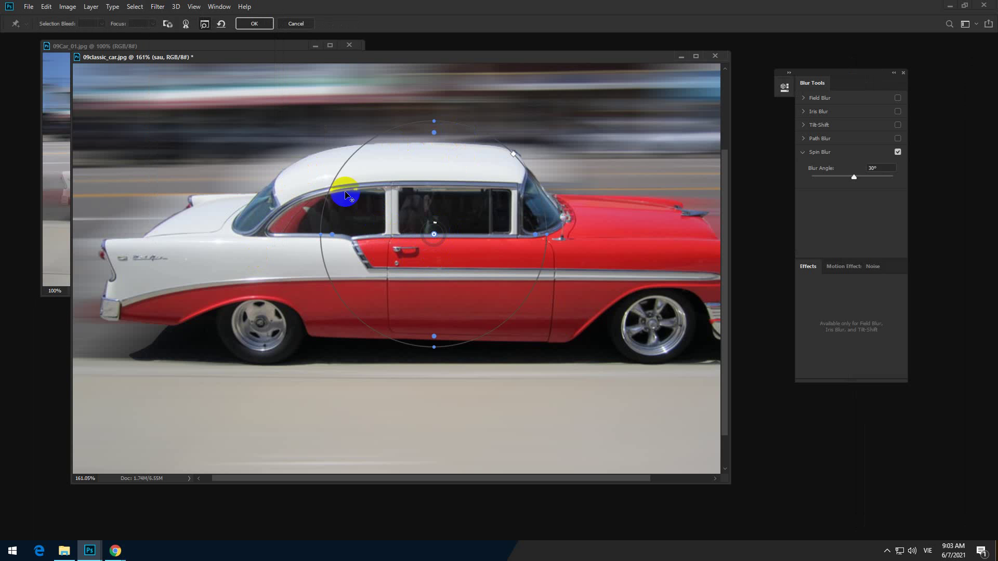
left_click_drag(814, 85, 823, 93)
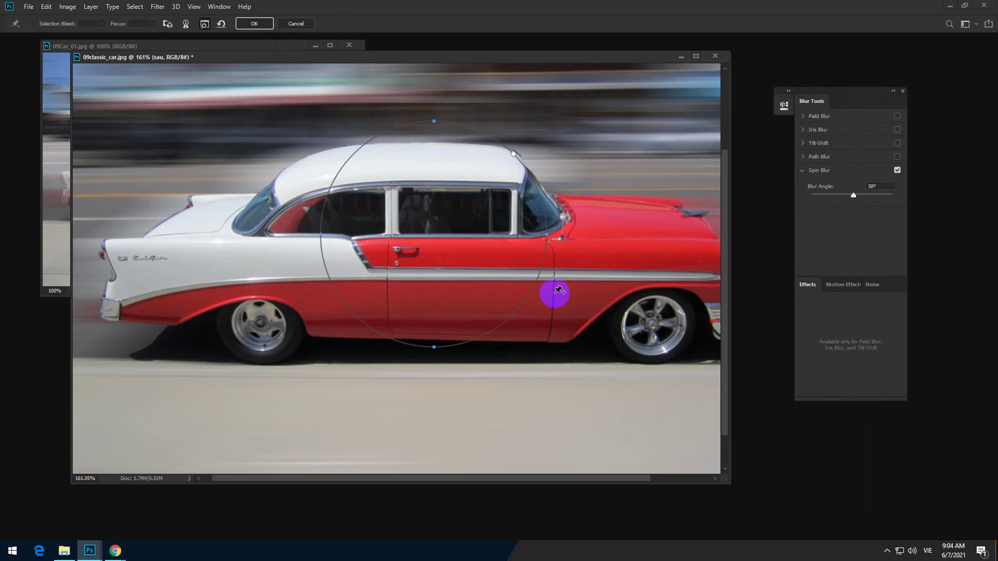
left_click(434, 235)
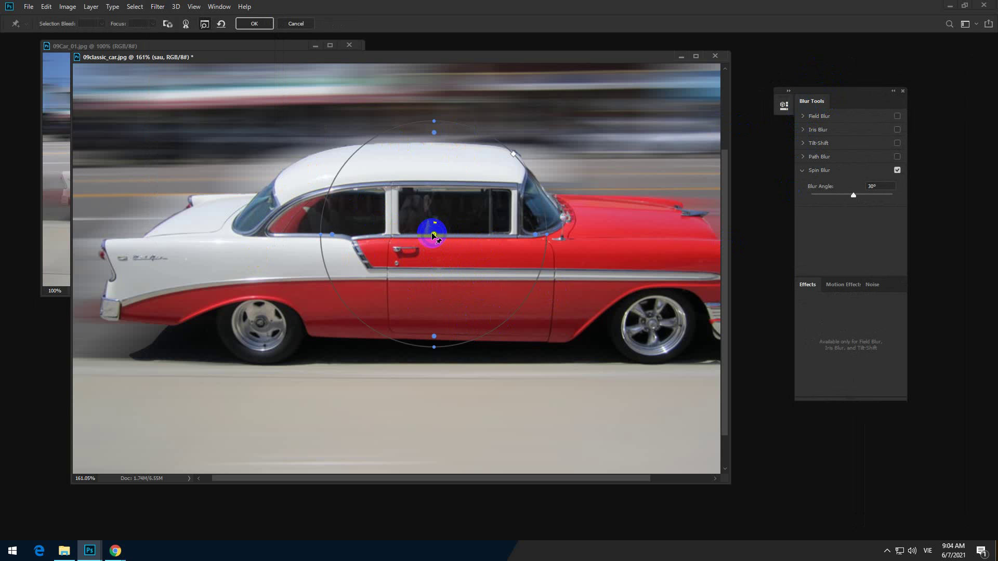
left_click_drag(435, 238, 260, 324)
left_click_drag(335, 243, 290, 292)
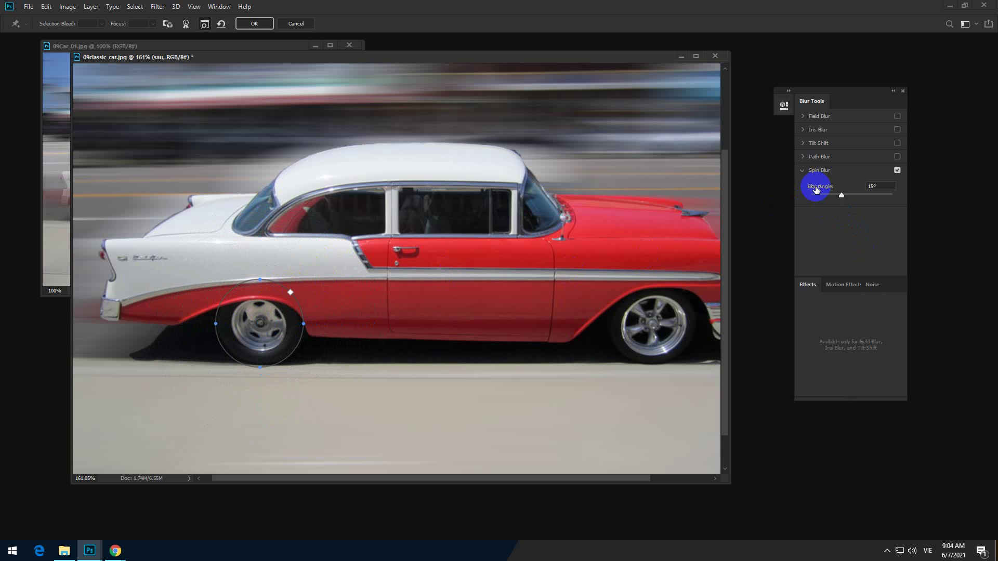
- Try Spin Blur angles of 49° and about 90° on the rear wheel and apply the filter
left_click_drag(841, 195, 847, 197)
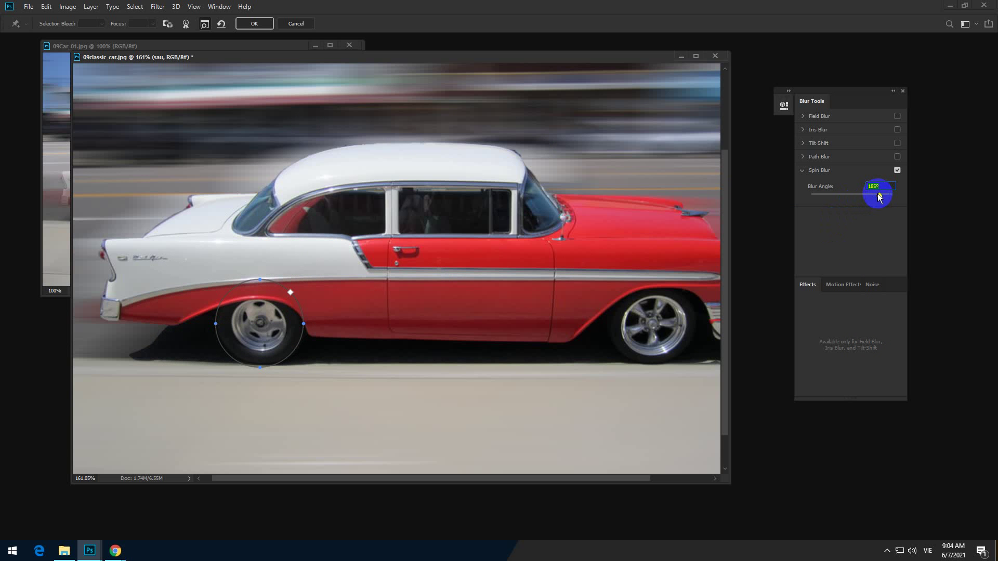
left_click_drag(875, 197, 857, 196)
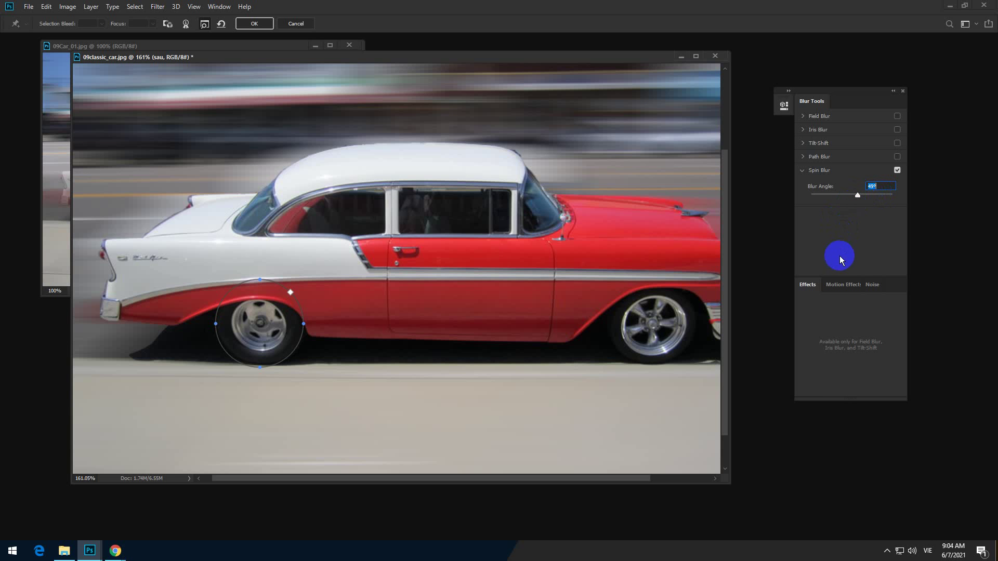
left_click(803, 174)
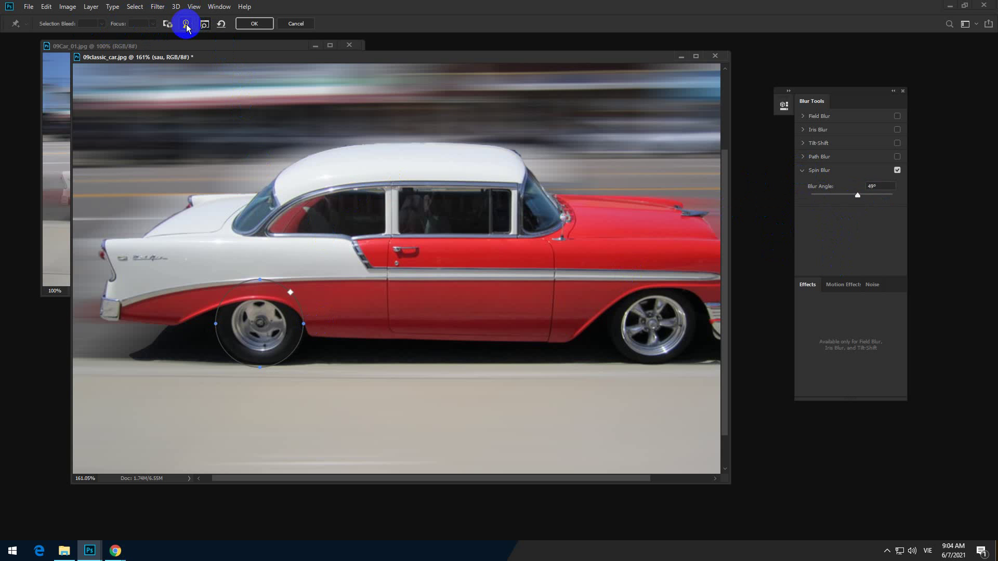
left_click(204, 25)
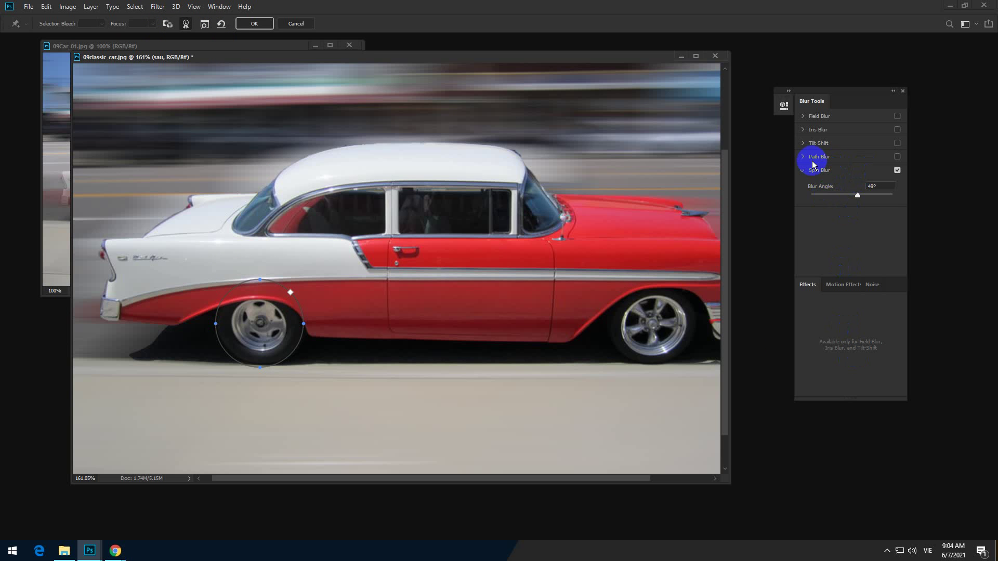
left_click(782, 106)
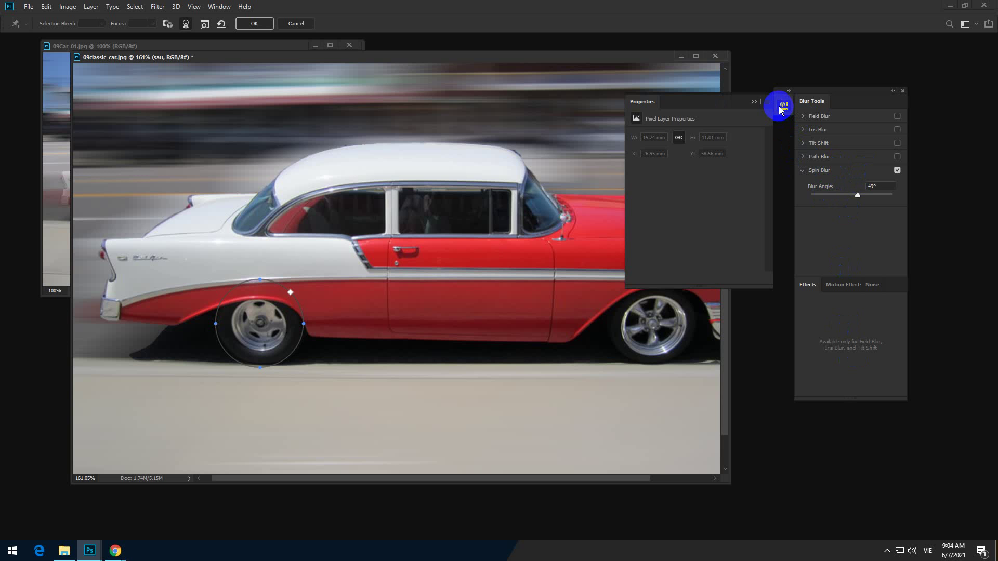
left_click(784, 107)
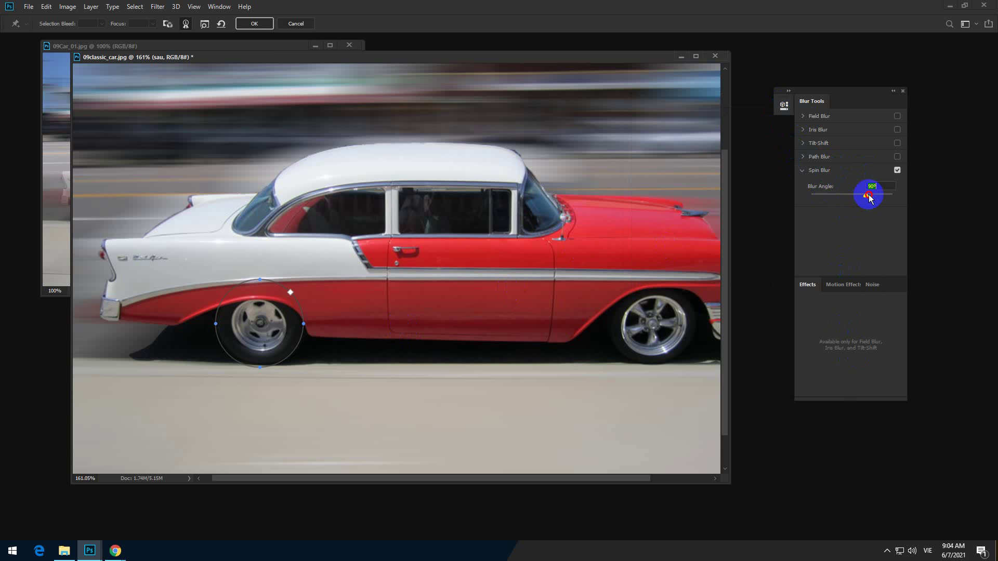
left_click(254, 23)
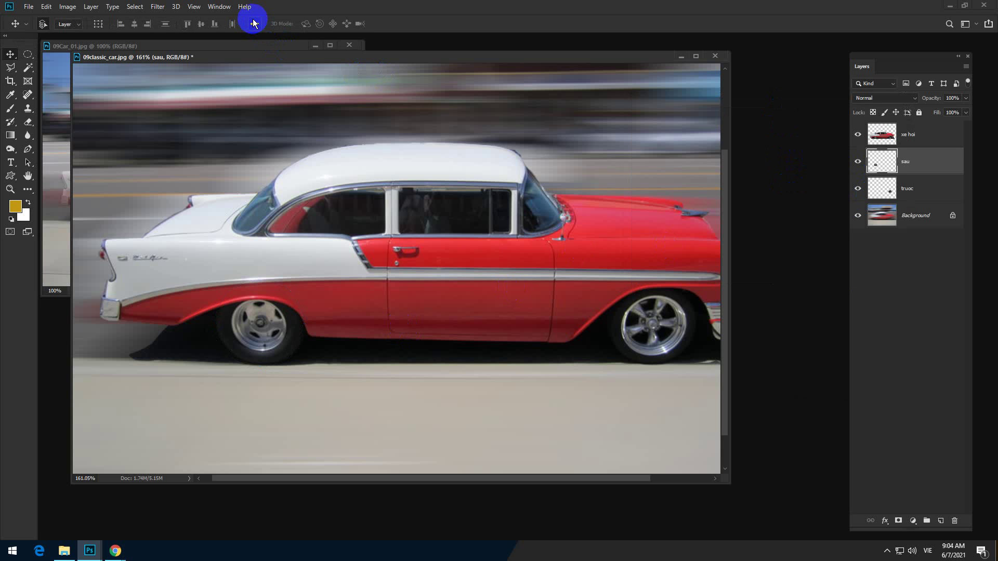
- Move the sau and truoc wheel layers above the xe hoi car layer
left_click(897, 164)
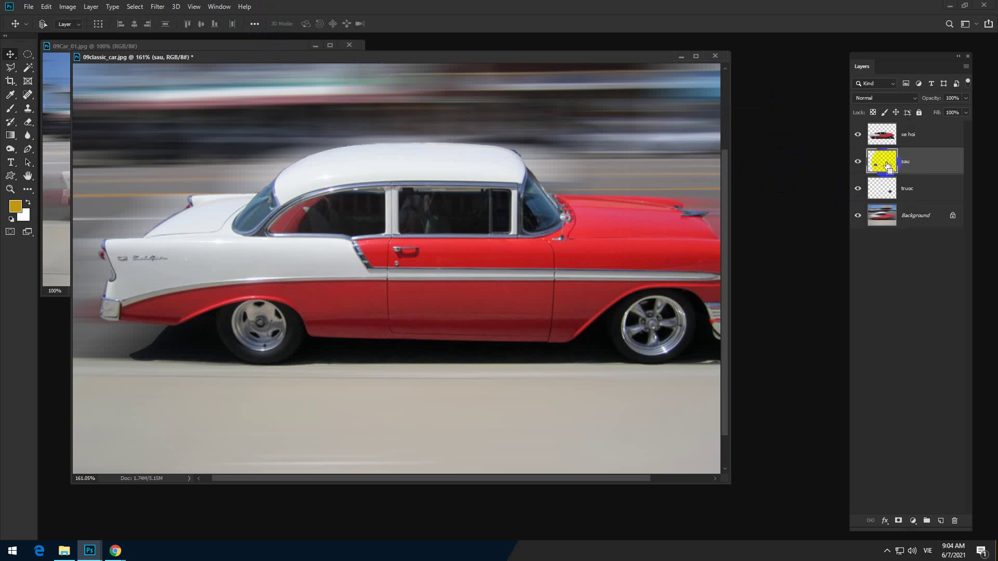
left_click(907, 165)
mouse_move(907, 166)
left_mouse_down()
mouse_move(909, 134)
mouse_move(909, 196)
mouse_move(906, 149)
left_mouse_up()
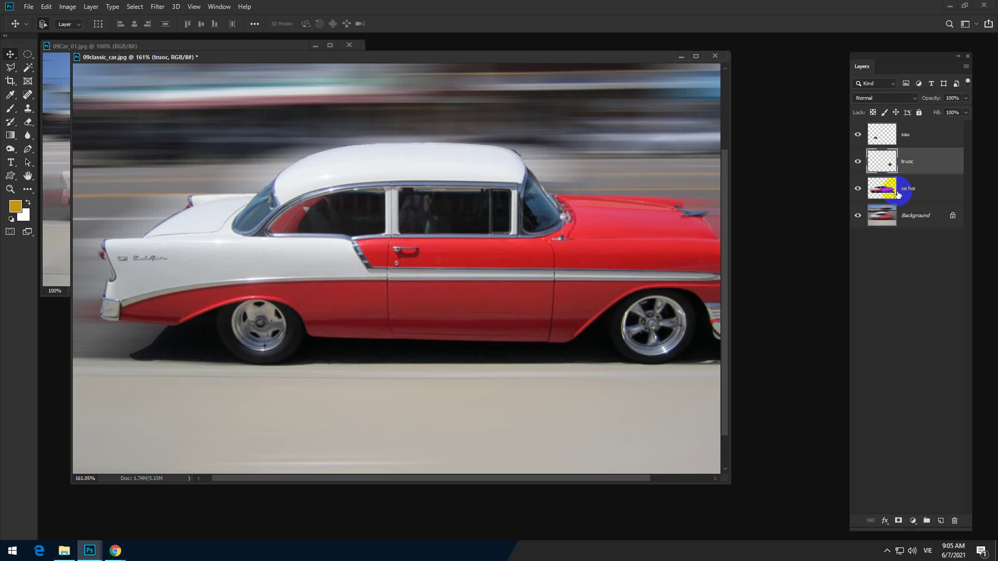
- Add a Spin Blur to the sau layer, centring its ring on the rear wheel and resizing it to just enclose the tyre
left_click(906, 136)
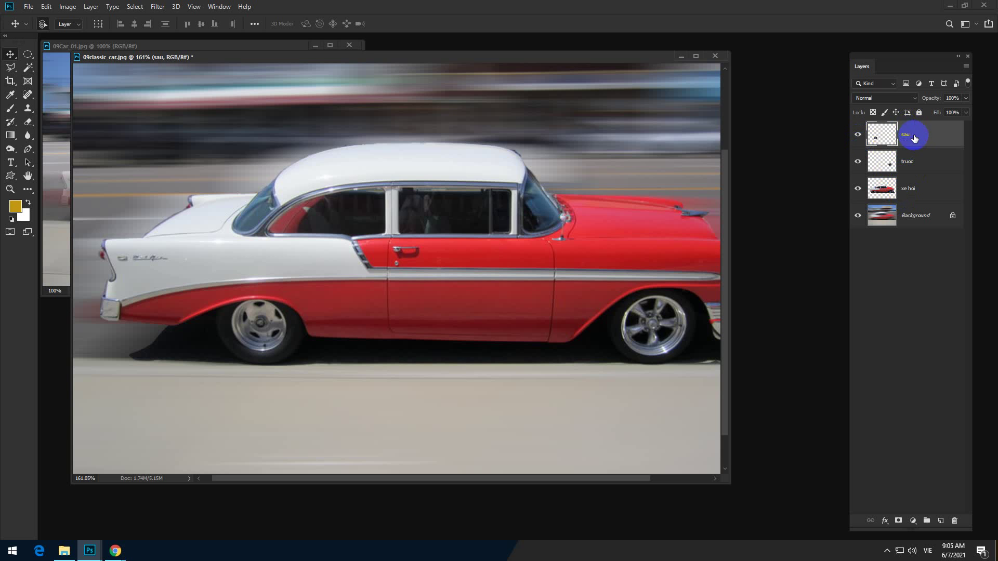
left_click(150, 8)
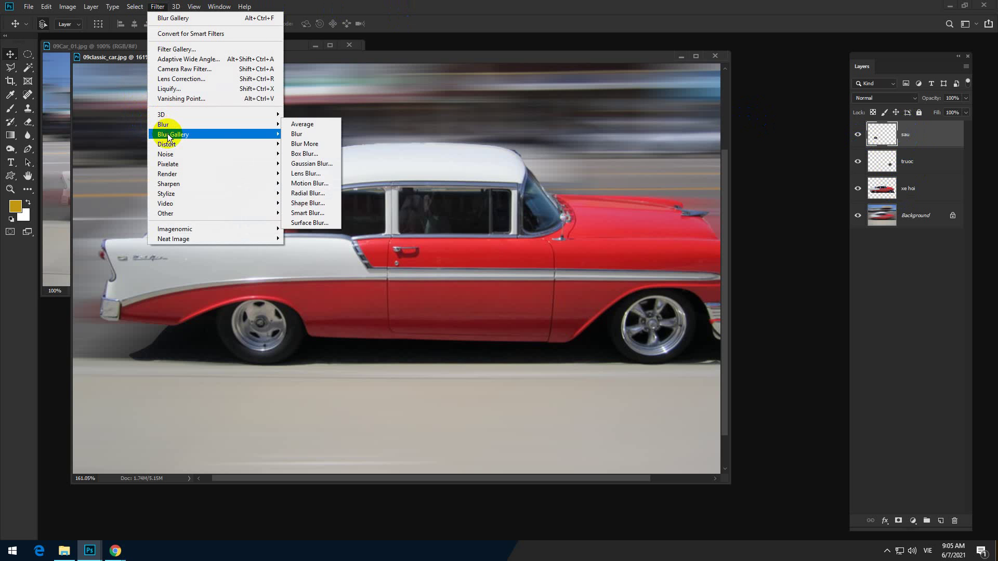
mouse_move(180, 136)
left_click(303, 136)
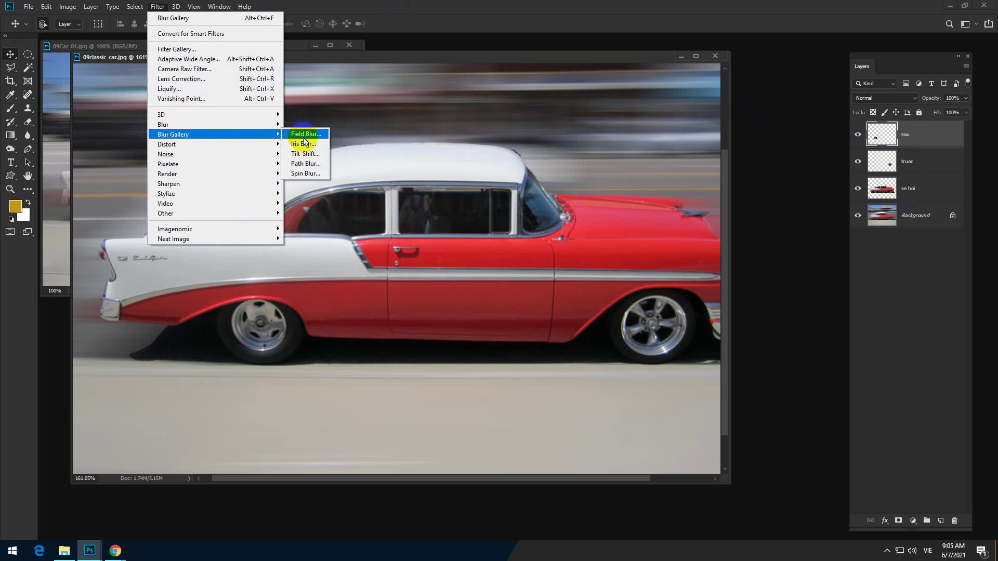
left_click(307, 176)
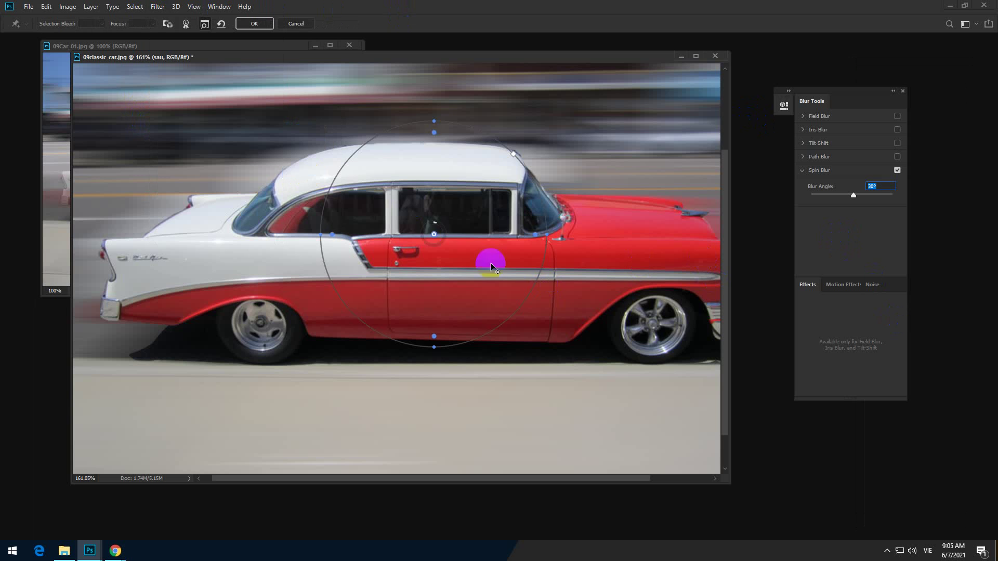
left_click_drag(436, 233, 262, 321)
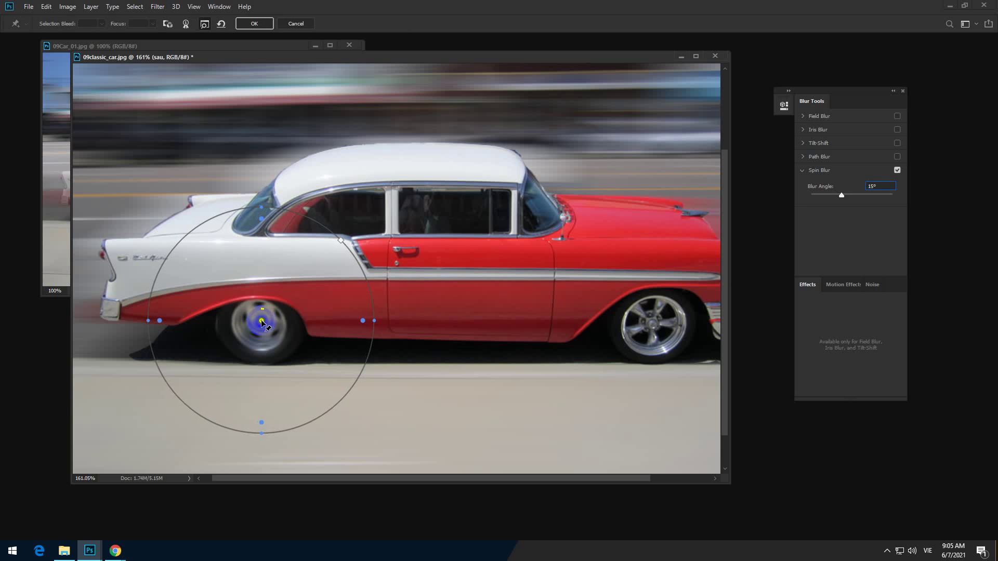
left_click_drag(341, 240, 293, 285)
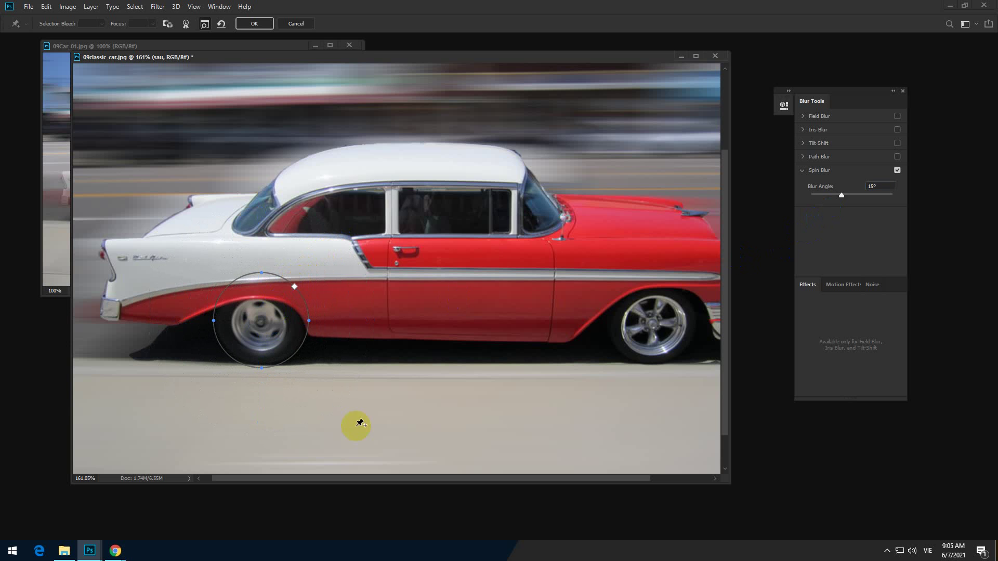
- Set the rear wheel's Spin Blur angle to 113° and apply the filter
left_click_drag(842, 195, 867, 199)
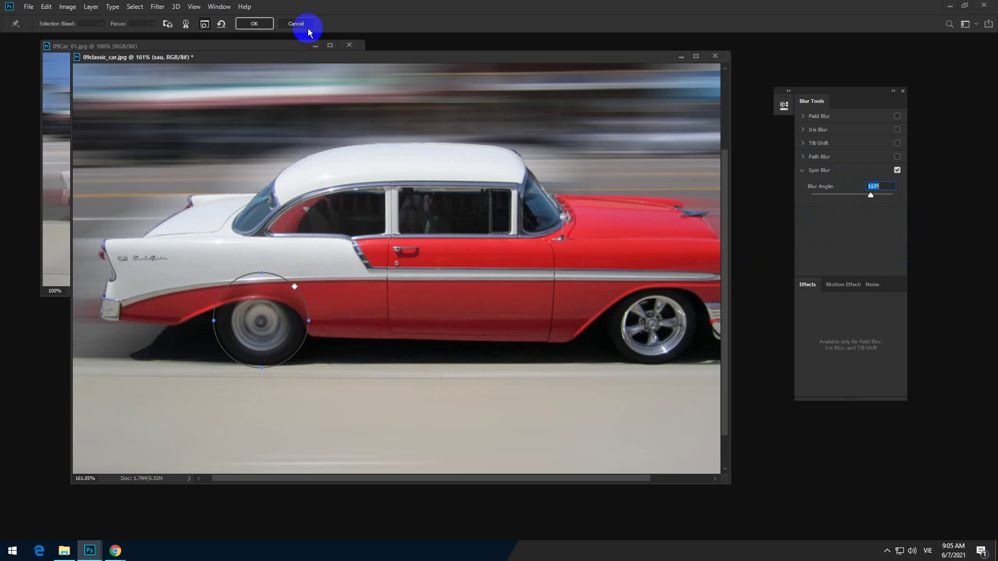
left_click(254, 23)
scroll(512, 362, "down", 2)
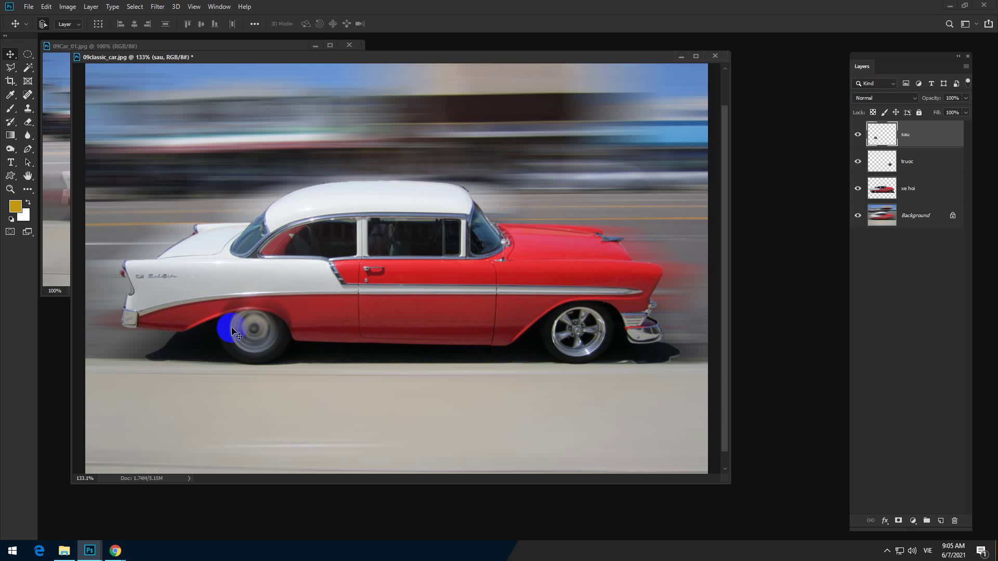
left_click(258, 286)
scroll(274, 330, "up", 1)
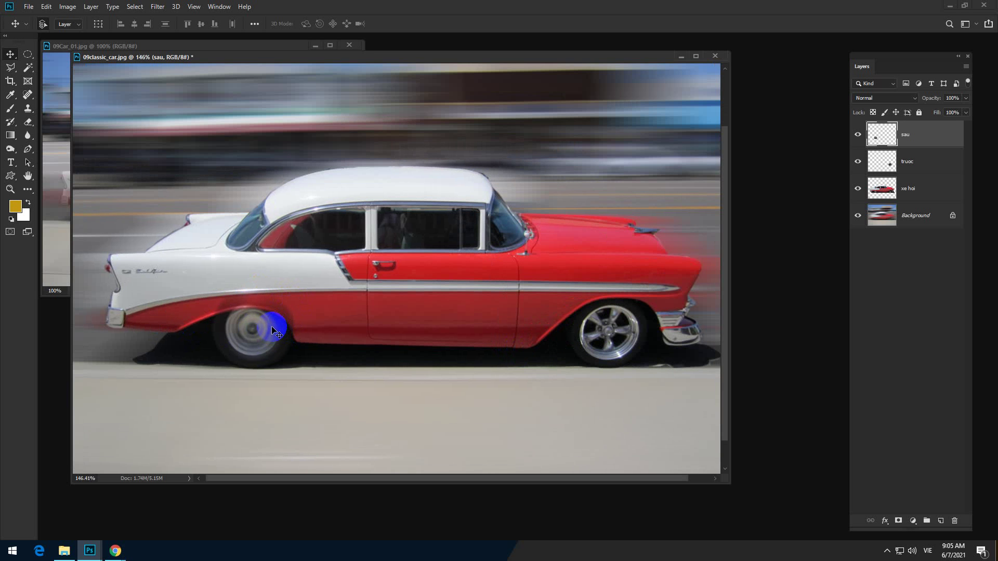
left_click(359, 371)
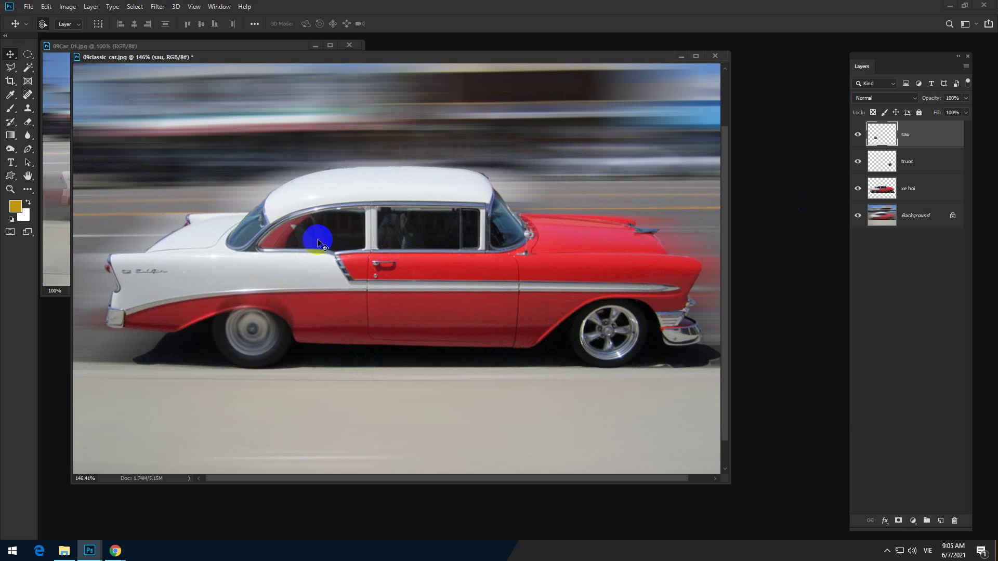
- Add a layer mask to the sau layer and paint black above the rear wheel with a size 60 brush at 14% opacity
left_click(898, 521)
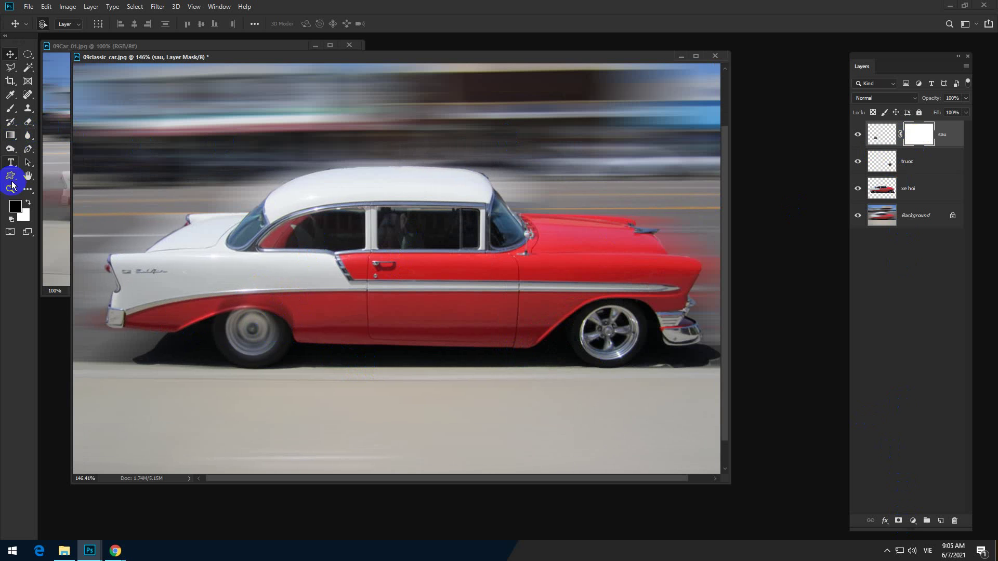
right_click(11, 108)
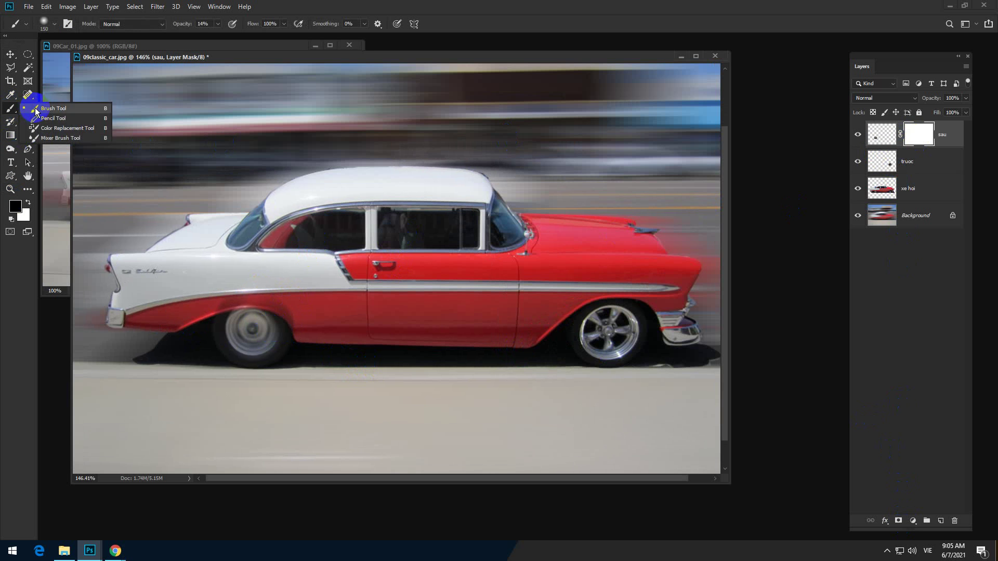
left_click(47, 107)
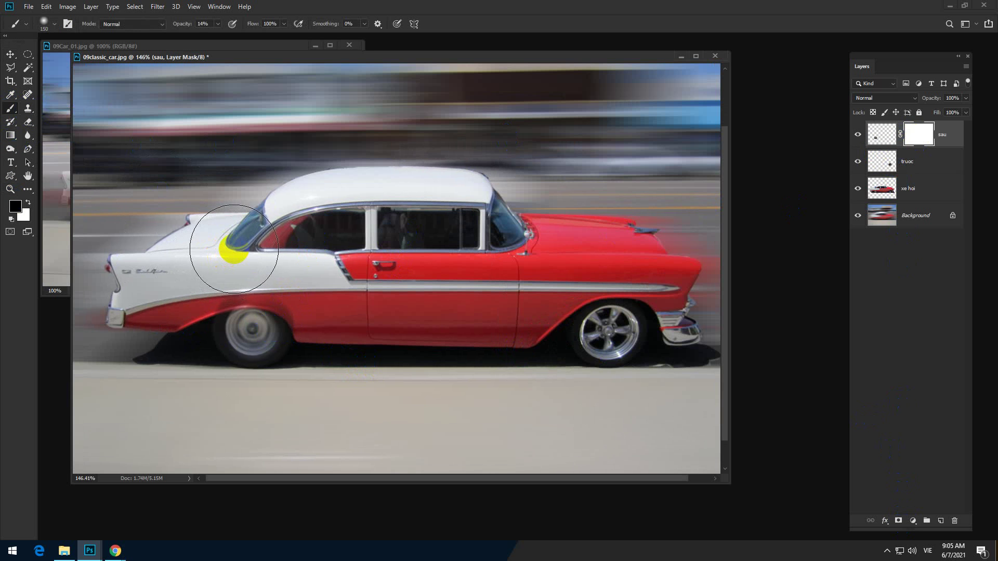
key("bracketleft")
key("bracketleft")
key("bracketleft")
key("bracketleft")
key("bracketleft")
key("bracketleft")
key("bracketleft")
key("bracketleft")
key("bracketleft")
mouse_move(244, 283)
left_mouse_down()
mouse_move(299, 300)
mouse_move(248, 284)
mouse_move(205, 295)
mouse_move(262, 285)
left_mouse_up()
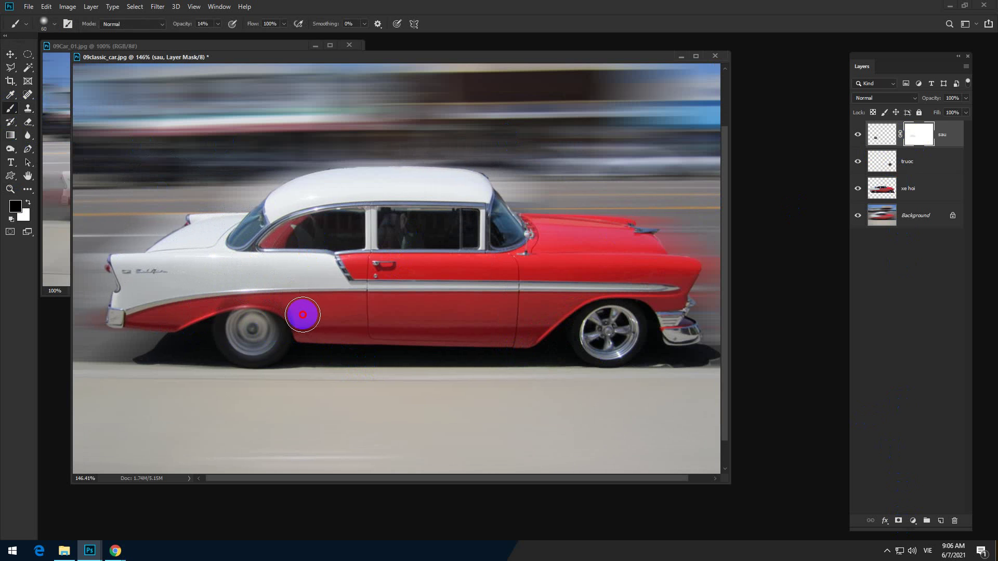
- Set the brush opacity to 100% and mask out the blur spilling onto the bodywork around the rear wheel arch
left_click(217, 25)
left_click_drag(217, 24, 283, 33)
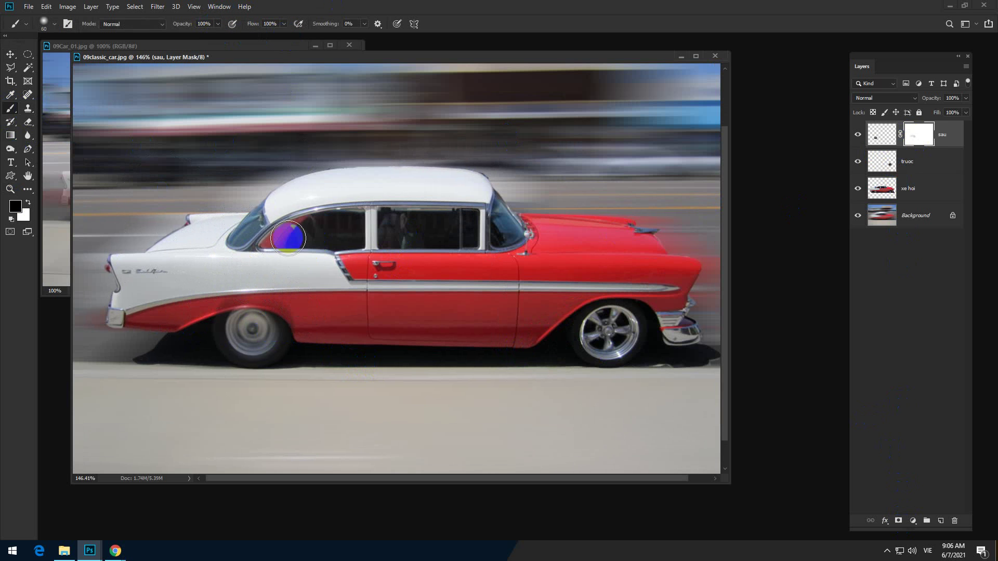
mouse_move(283, 234)
left_mouse_down()
mouse_move(280, 294)
mouse_move(305, 316)
mouse_move(297, 296)
left_mouse_up()
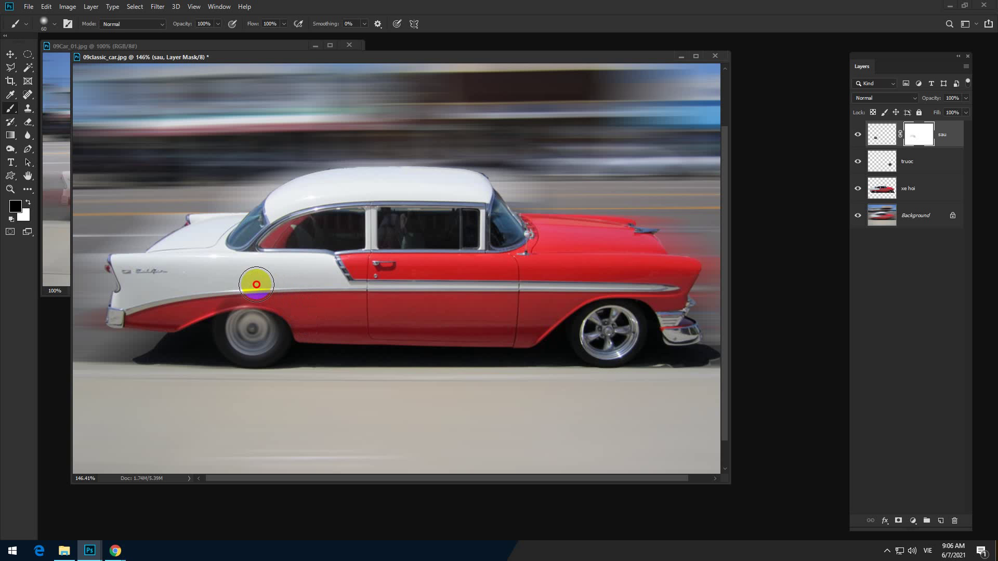
left_click(210, 295)
mouse_move(210, 295)
left_mouse_down()
mouse_move(275, 284)
mouse_move(306, 308)
mouse_move(282, 282)
mouse_move(197, 298)
mouse_move(312, 292)
mouse_move(324, 313)
mouse_move(319, 338)
left_mouse_up()
left_click(10, 54)
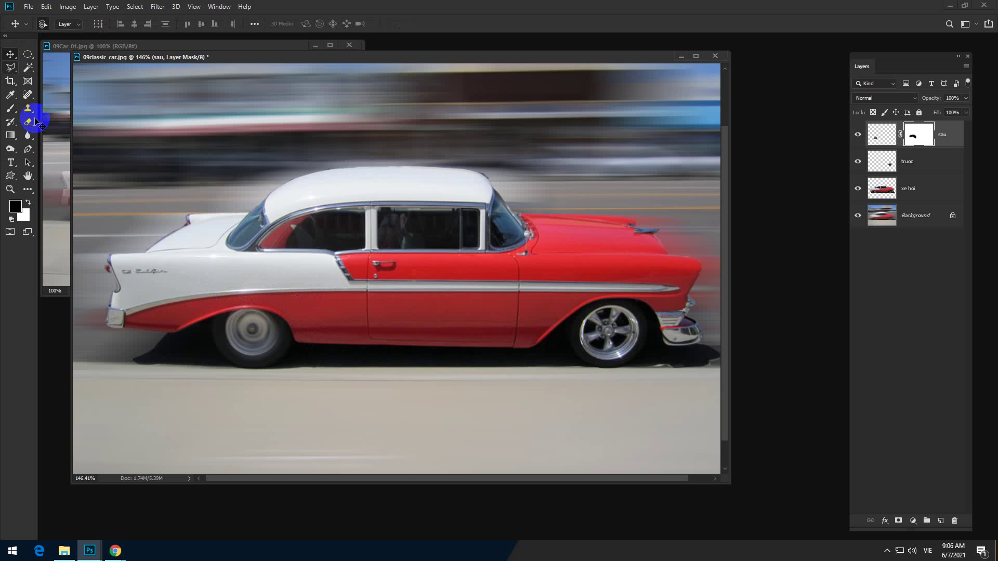
- Add a Spin Blur to the truoc layer, centring its ring on the front wheel and resizing it to just enclose the tyre
left_click(926, 170)
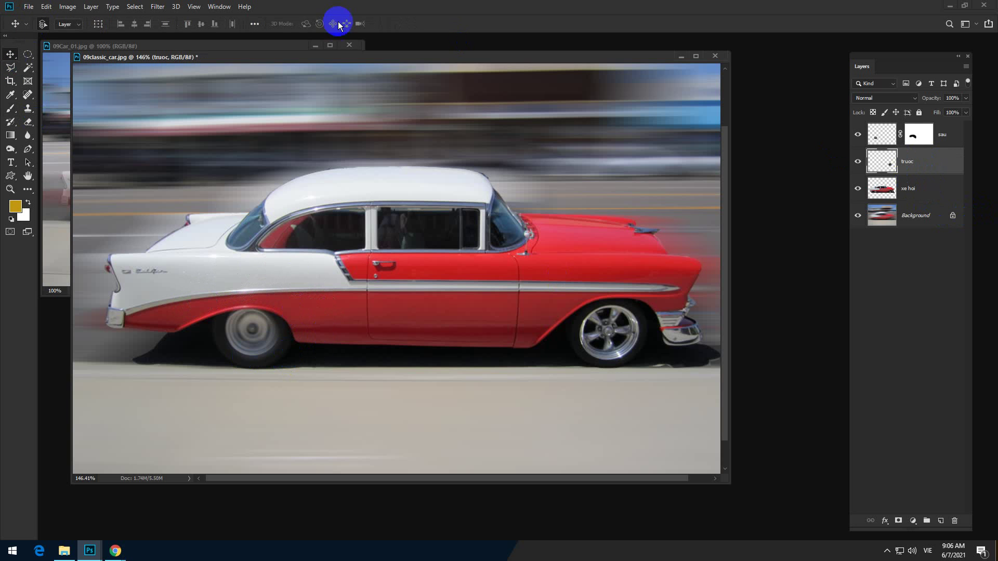
left_click(157, 7)
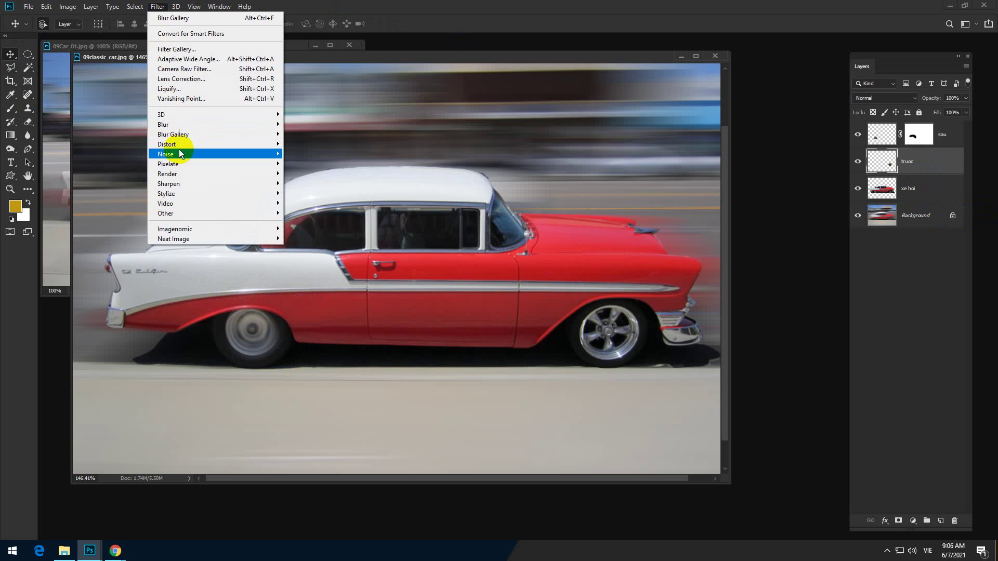
mouse_move(174, 136)
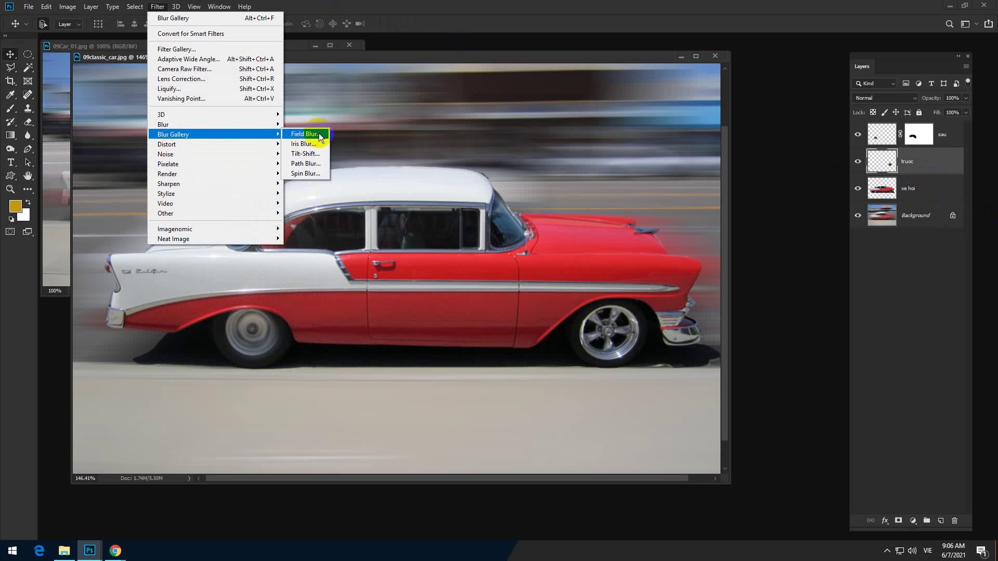
left_click(303, 174)
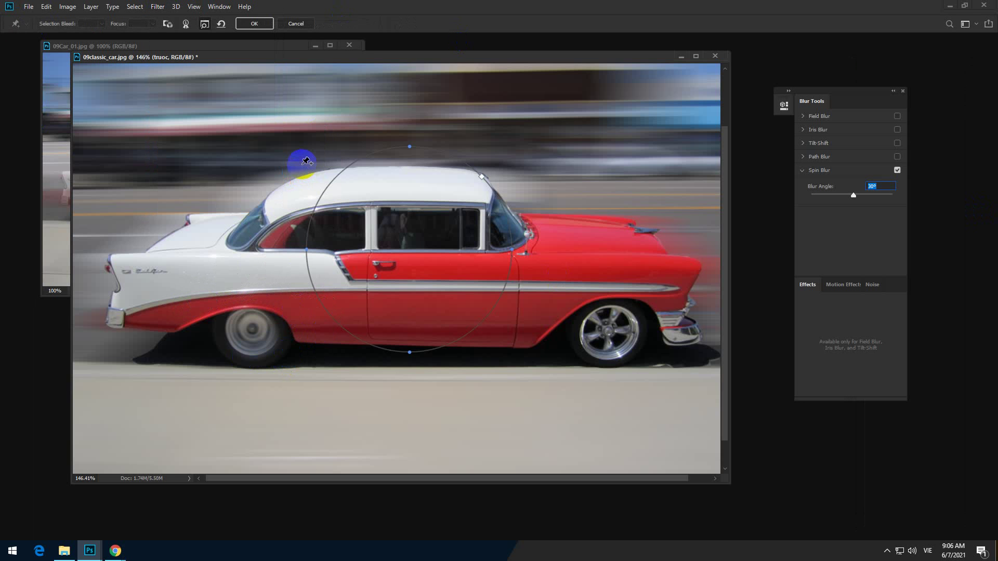
left_click_drag(410, 251, 611, 331)
left_click_drag(677, 264, 638, 301)
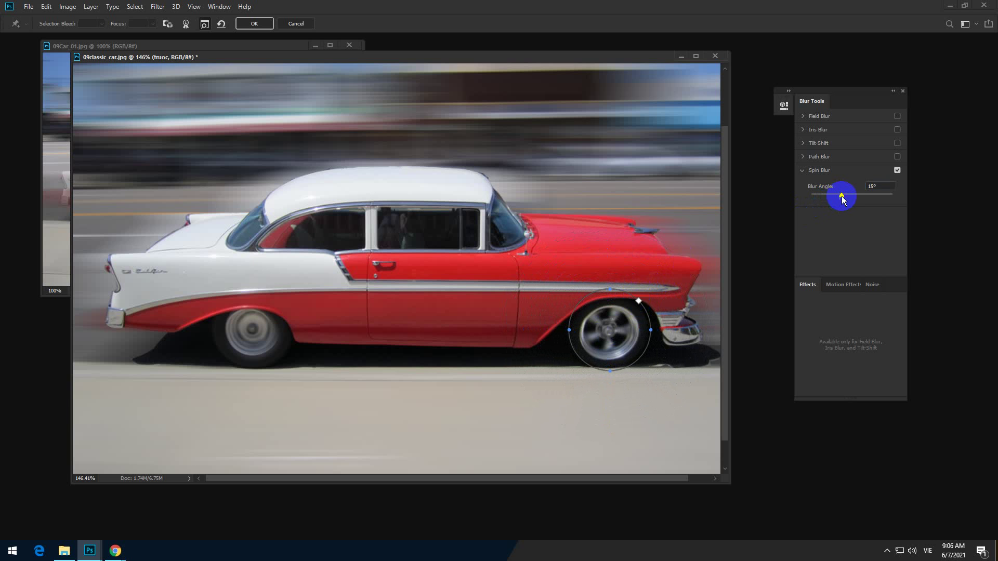
- Set the front wheel's Spin Blur angle to 113° and apply the filter
left_click_drag(843, 200, 870, 196)
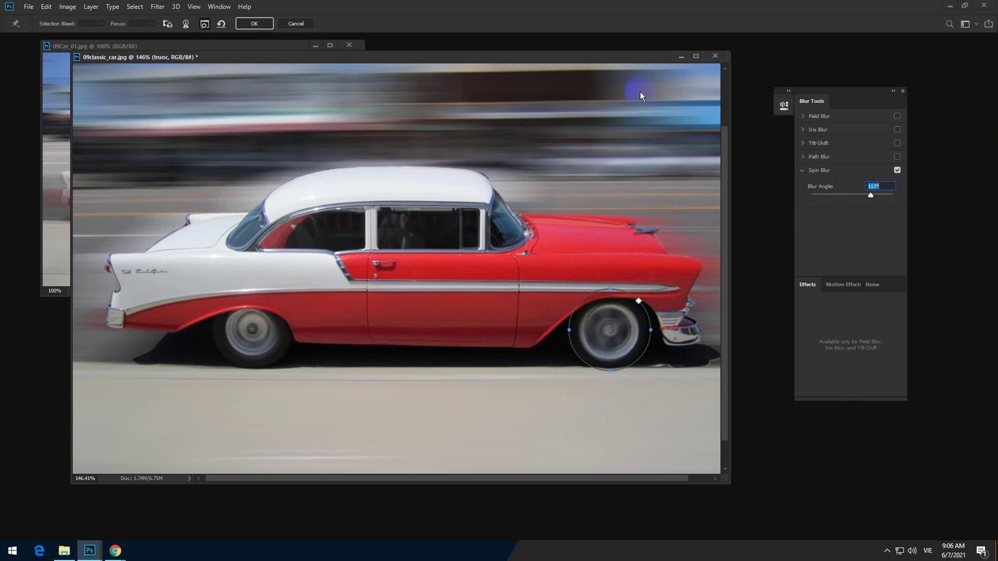
left_click(256, 25)
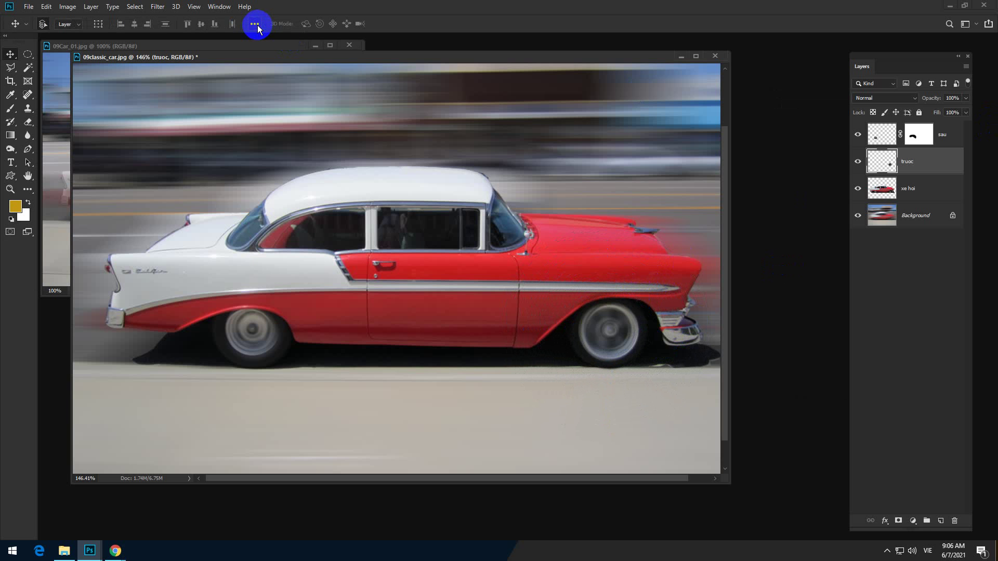
scroll(481, 336, "down", 2)
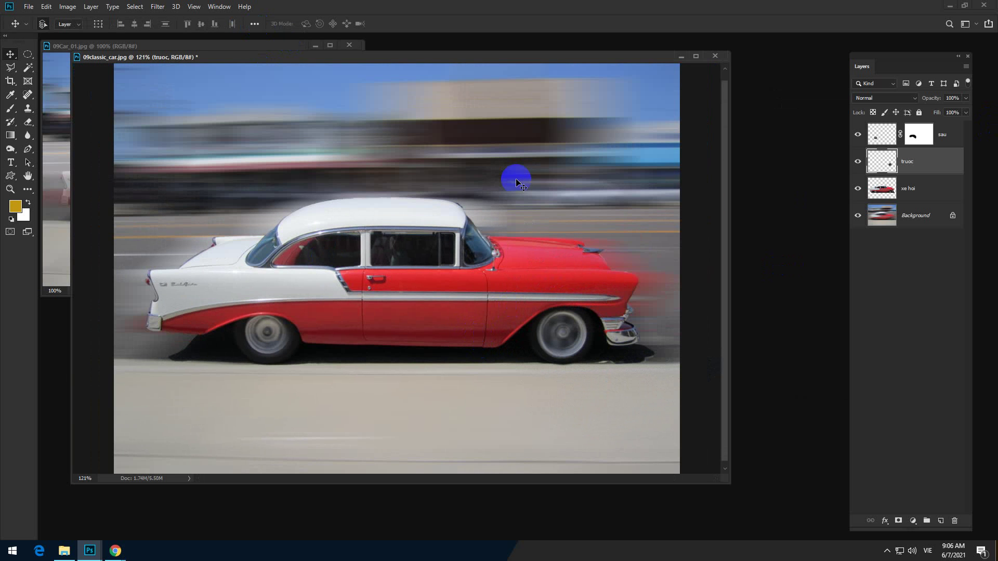
left_click_drag(189, 60, 249, 68)
left_click(887, 550)
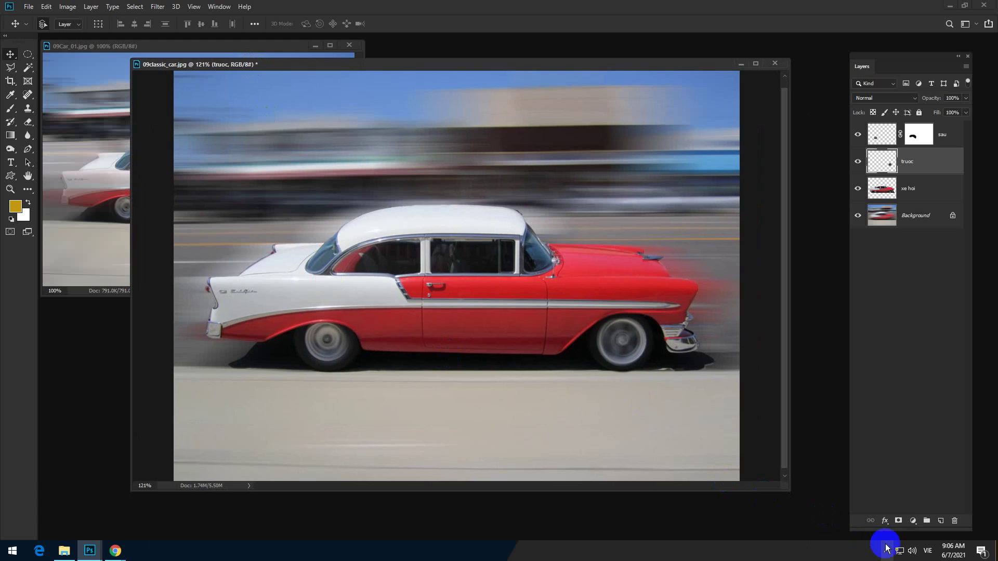